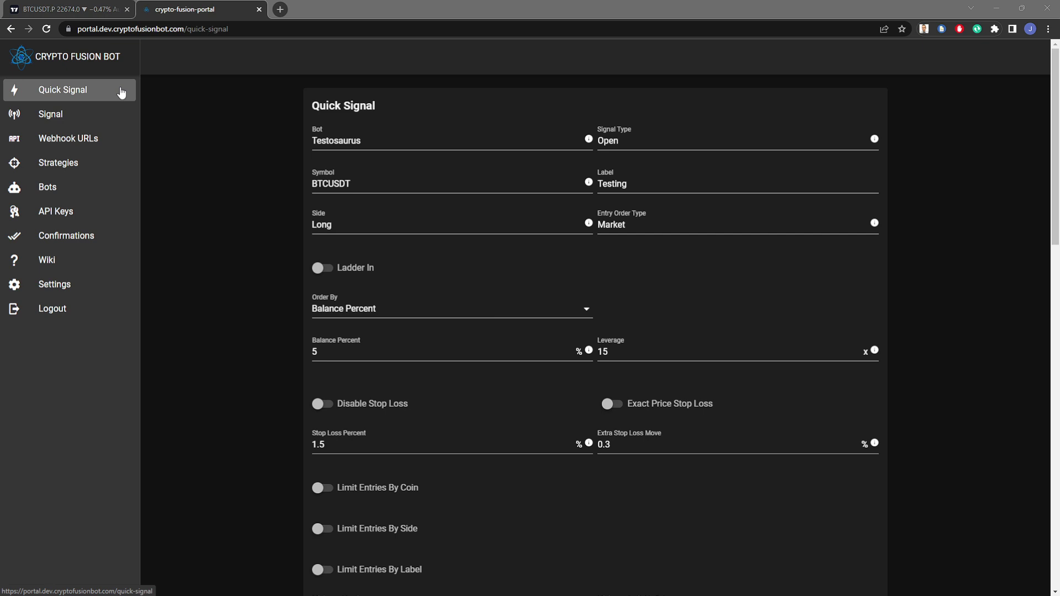
- Keep Testosaurus as the bot and settle the signal type on Open after trying Close
click(400, 141)
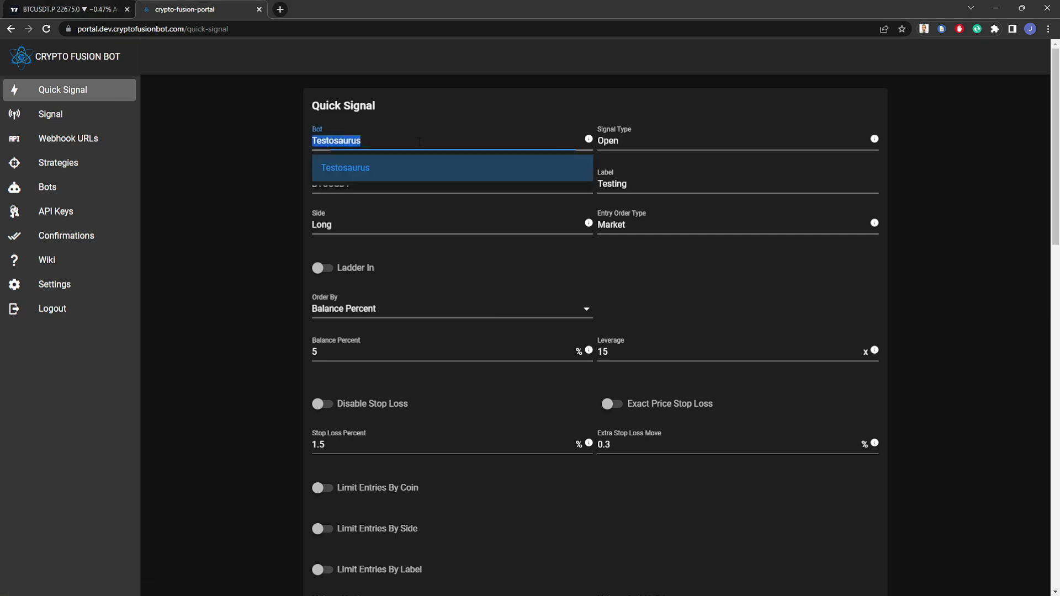
click(393, 171)
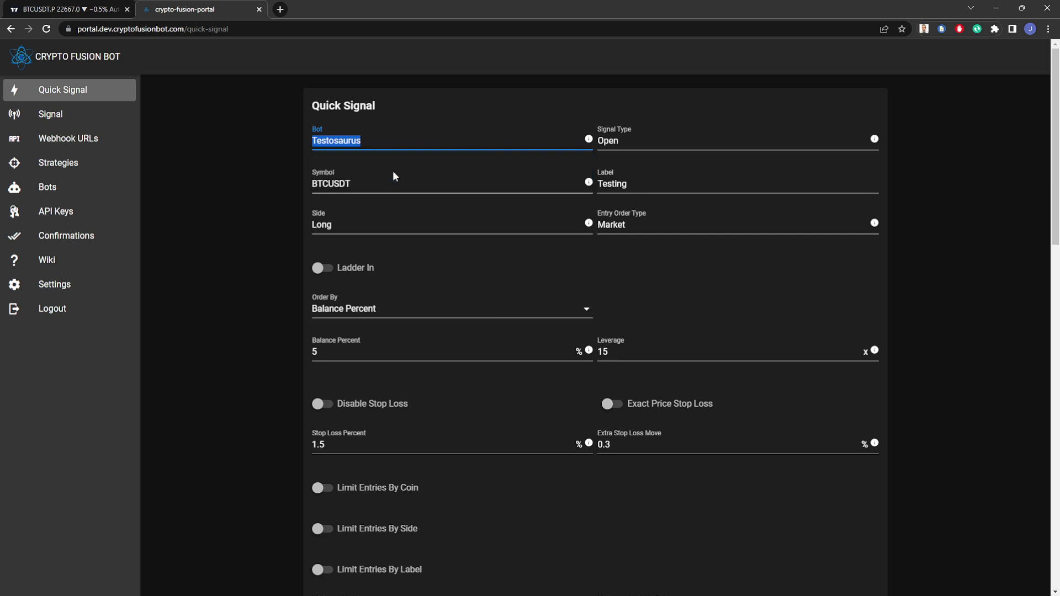
click(647, 140)
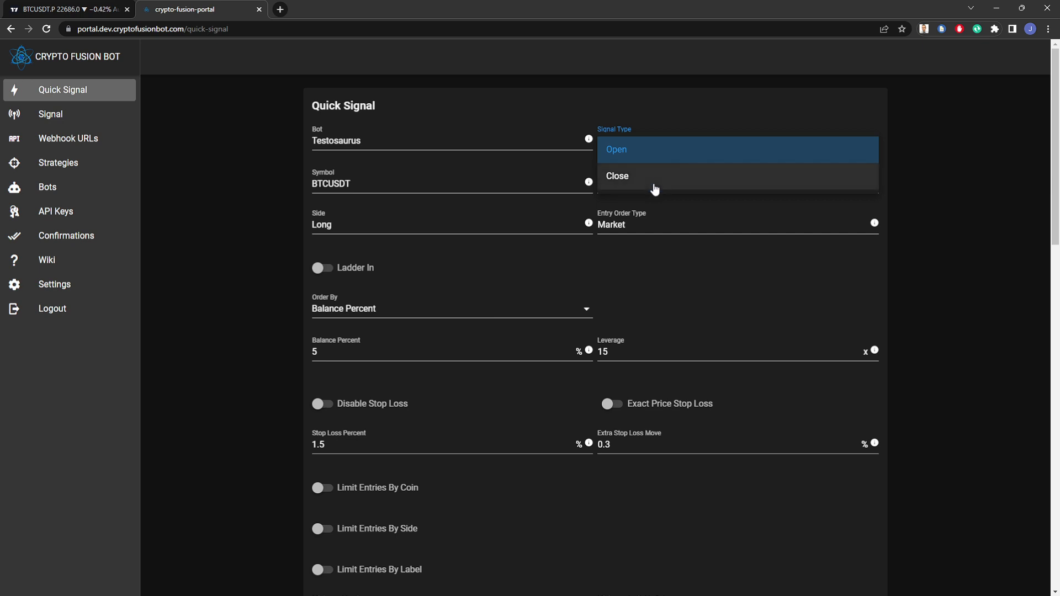
click(648, 157)
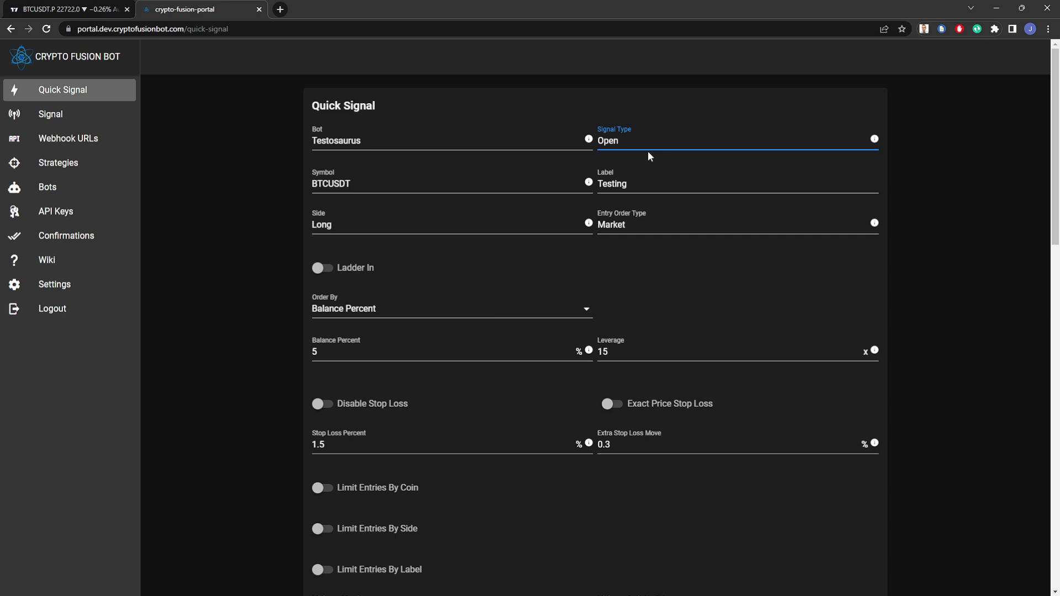
click(646, 140)
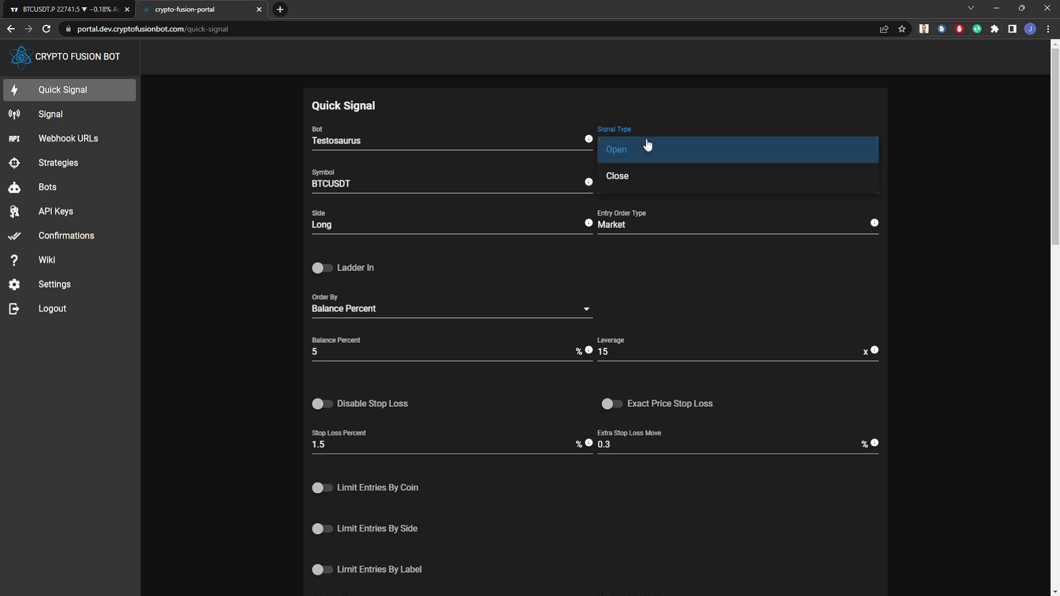
click(644, 176)
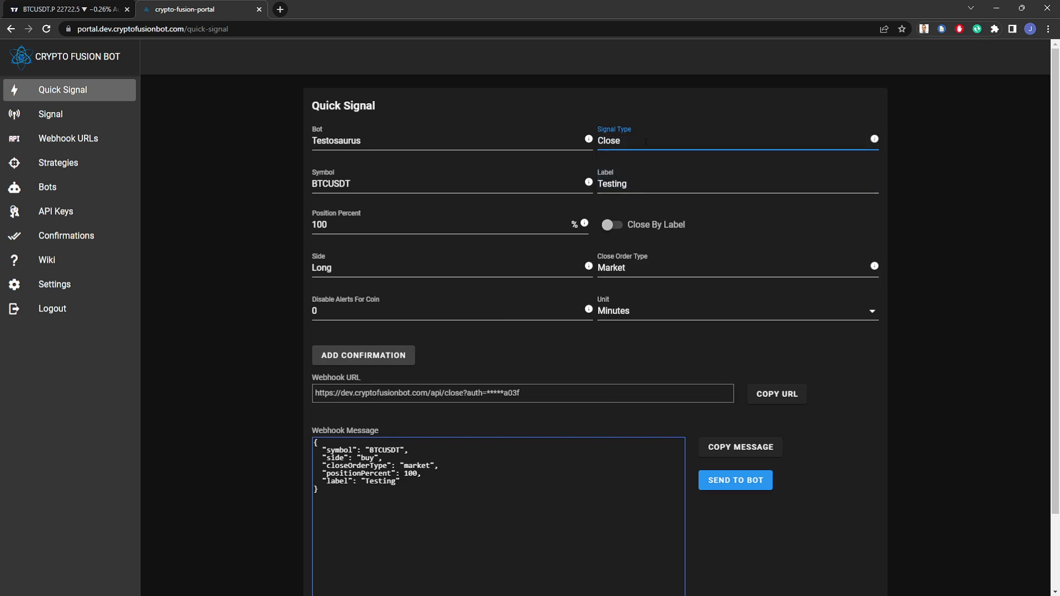
click(645, 142)
click(646, 149)
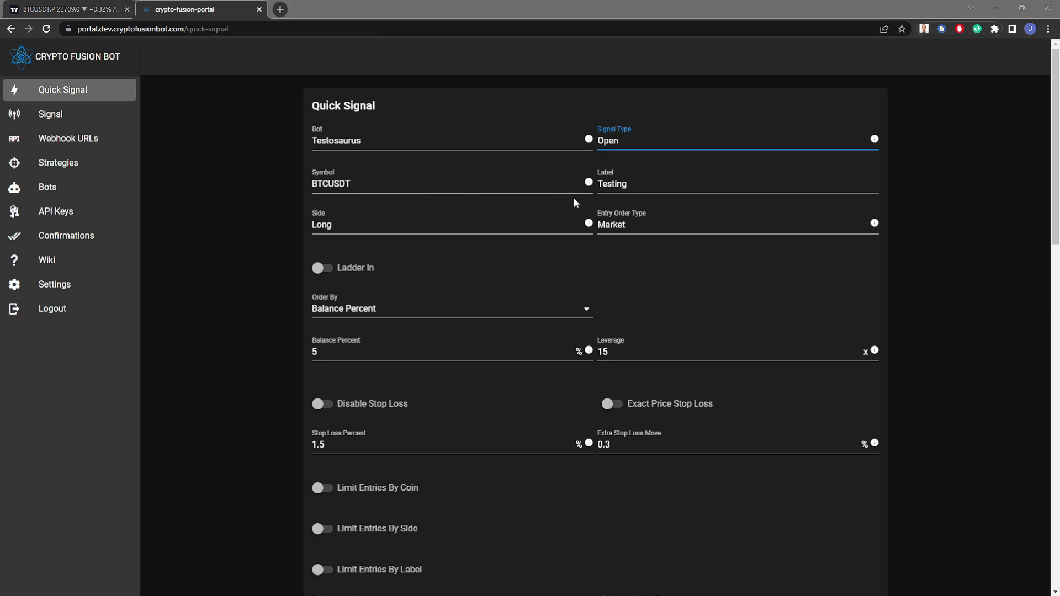
- Leave the type as Open and erase the old 'Testing' label to rename it 'BTC short from 23848'
key(Tab)
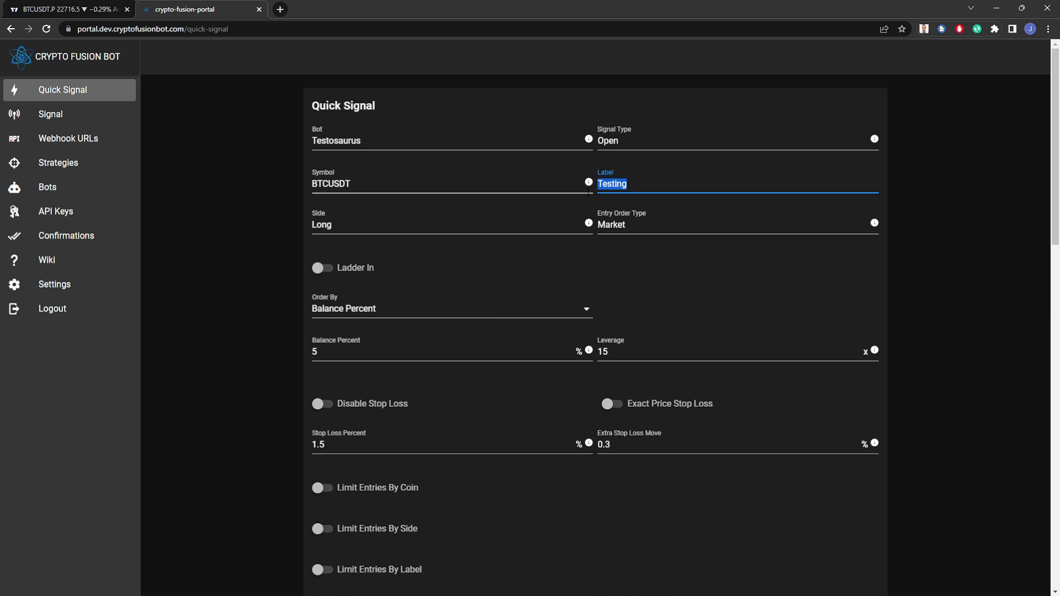
click(668, 144)
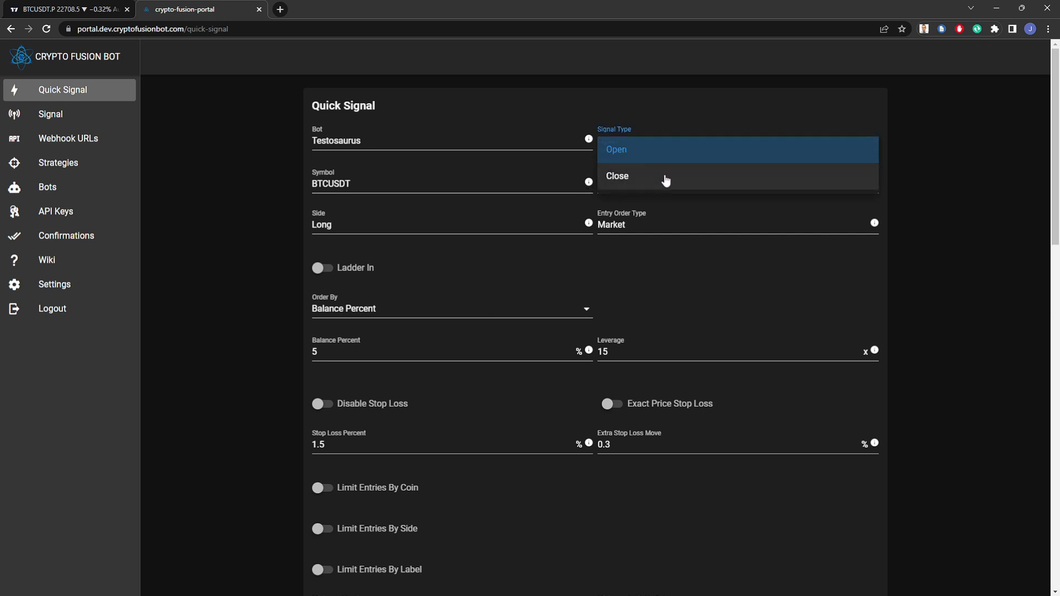
click(922, 200)
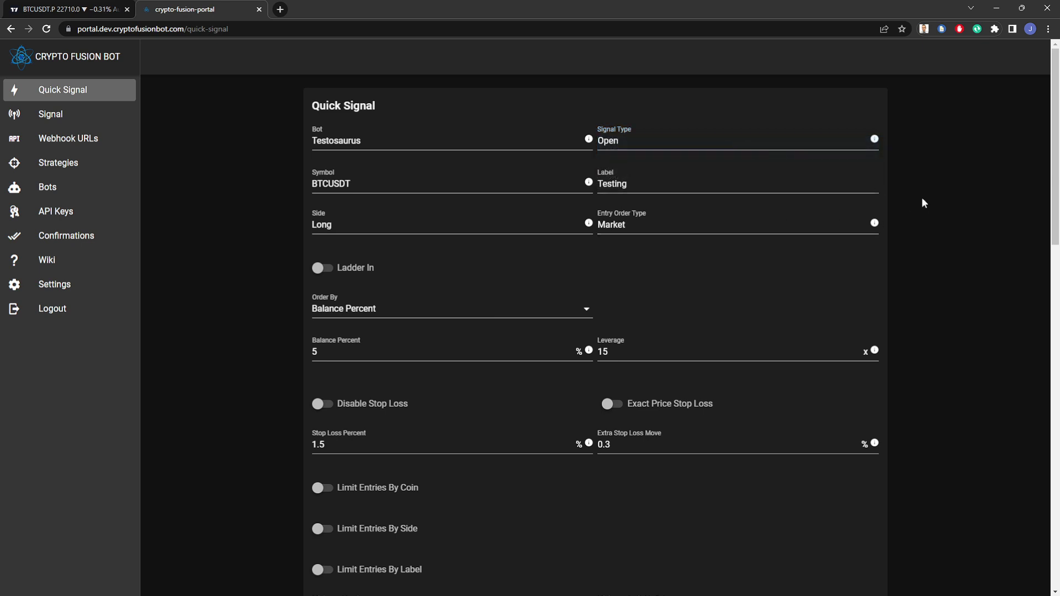
click(728, 184)
key(BackSpace)
key(BackSpace)
key(BackSpace)
key(BackSpace)
key(BackSpace)
key(BackSpace)
text(BTC short )
text(from 2)
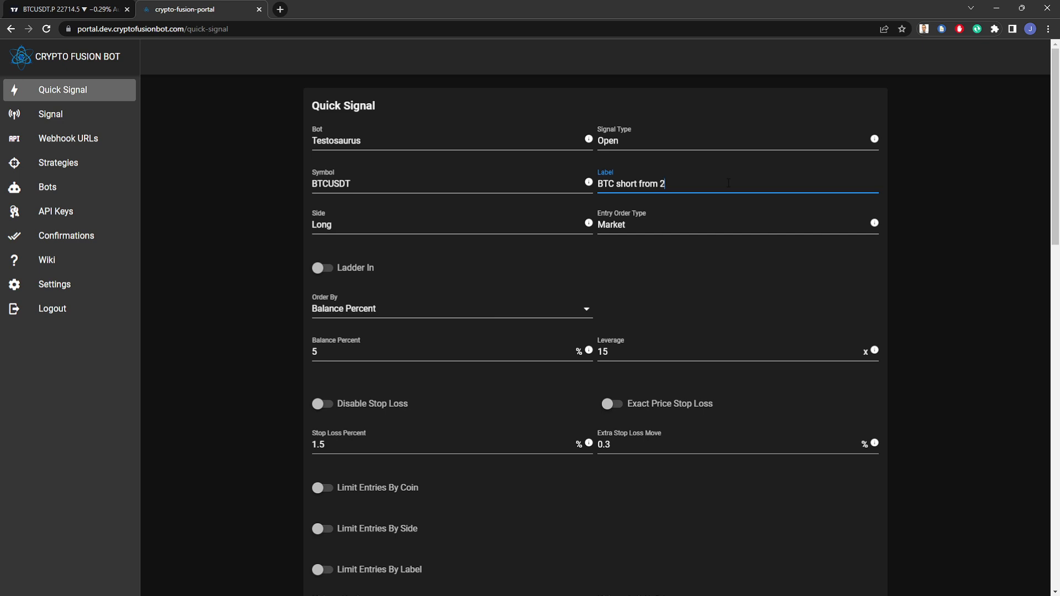
text(3848)
- Set the trade side to Short, leaving the entry order type unchanged
click(465, 224)
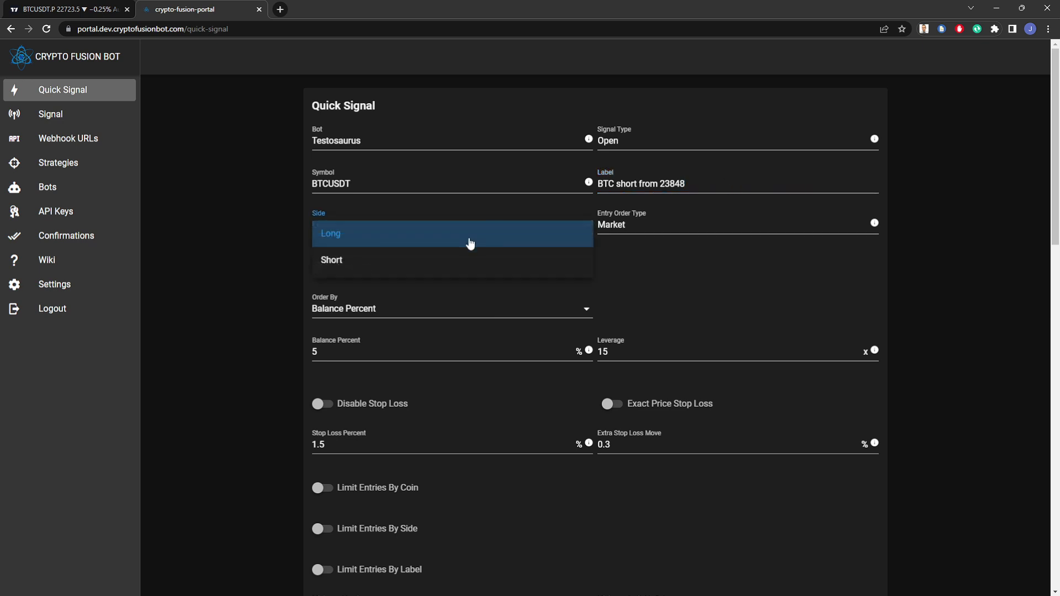
click(445, 260)
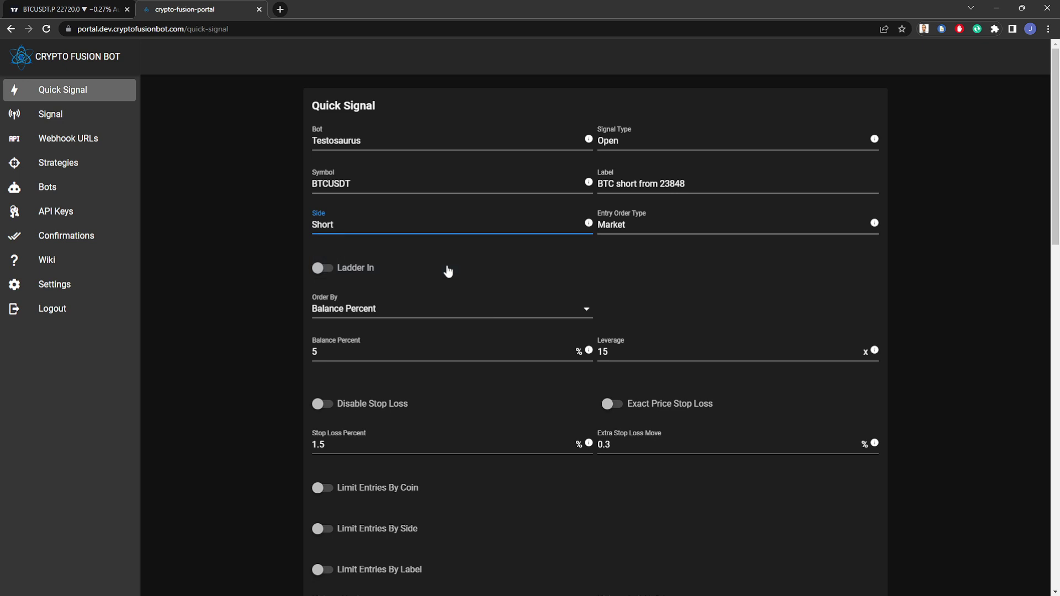
click(712, 228)
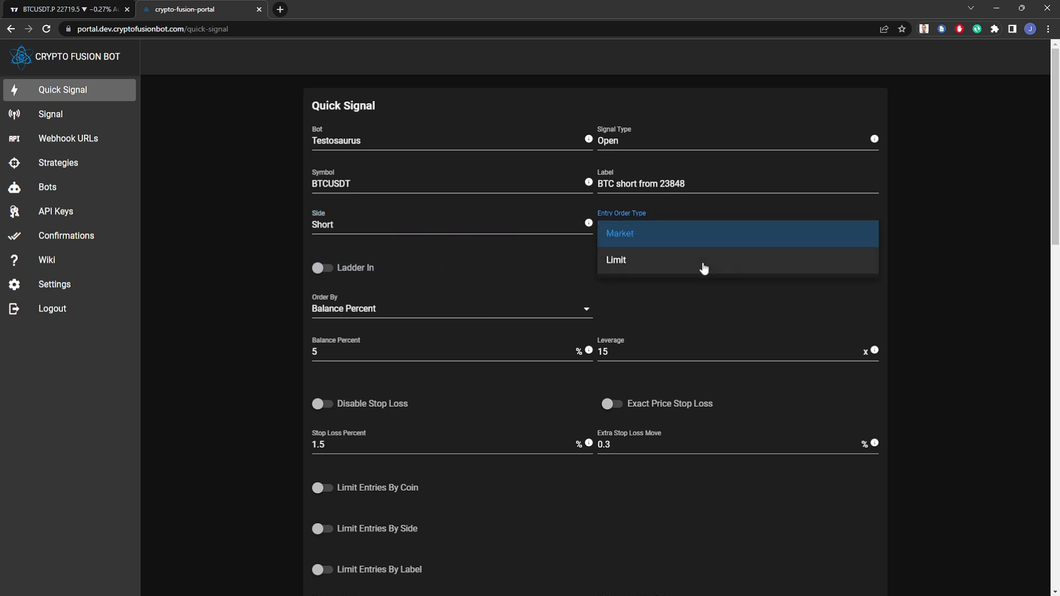
click(593, 282)
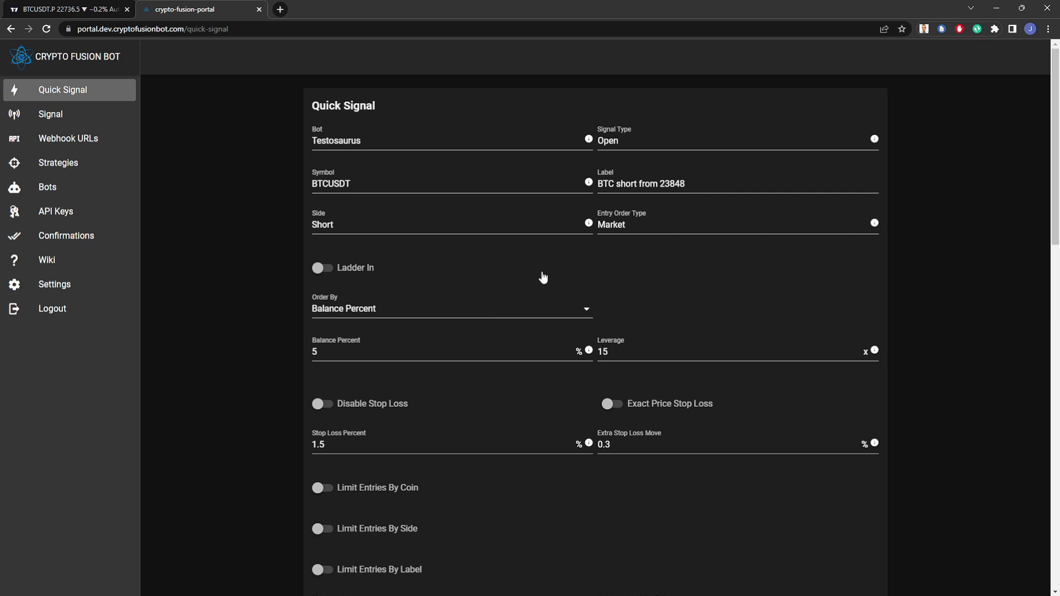
- Set the entry order type to Limit with the 15 timeout kept in Minutes
click(680, 225)
click(664, 264)
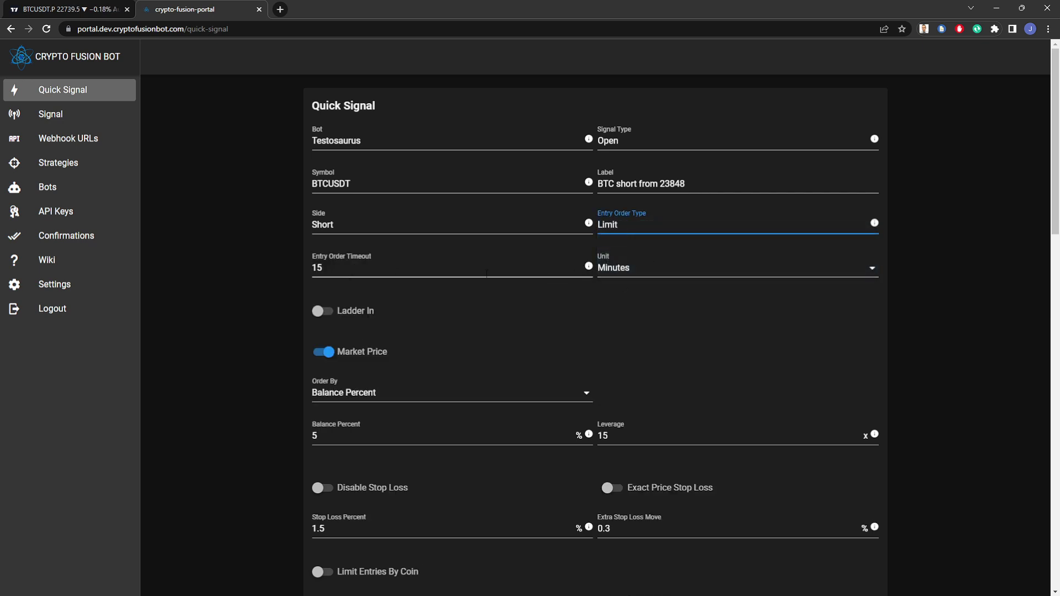
click(632, 272)
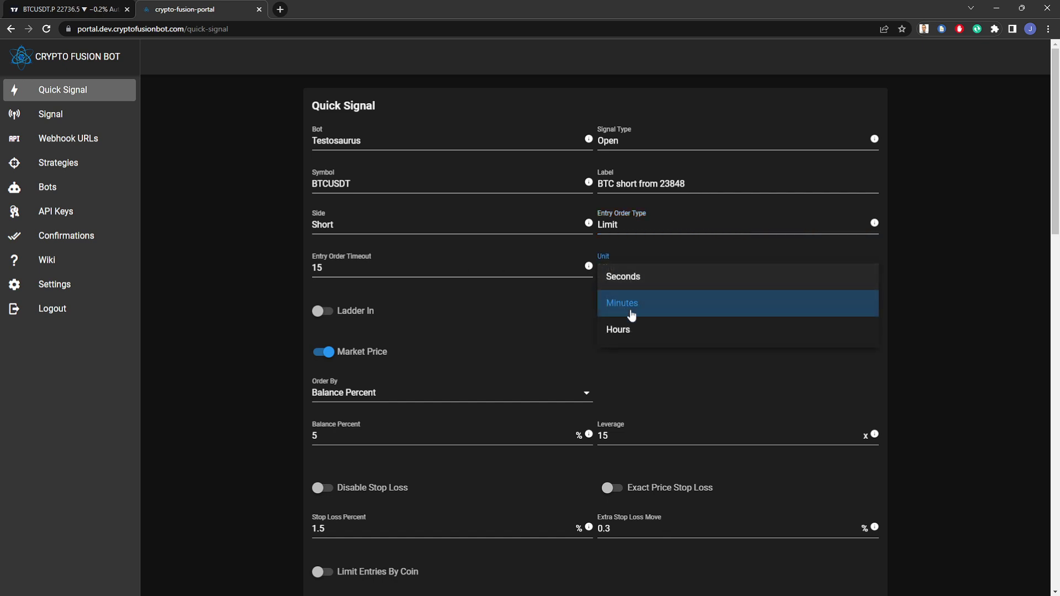
click(643, 299)
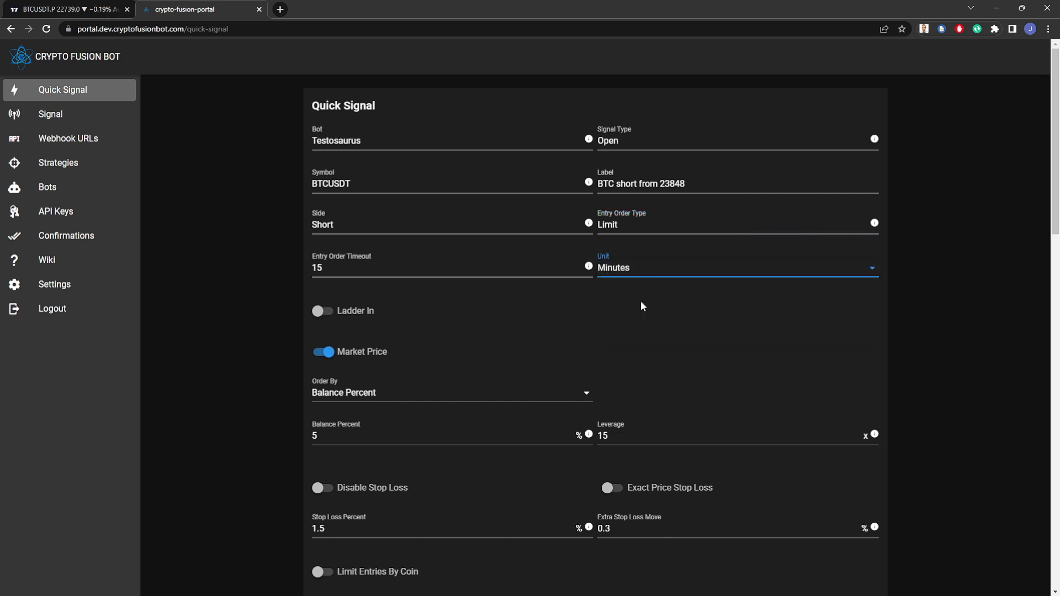